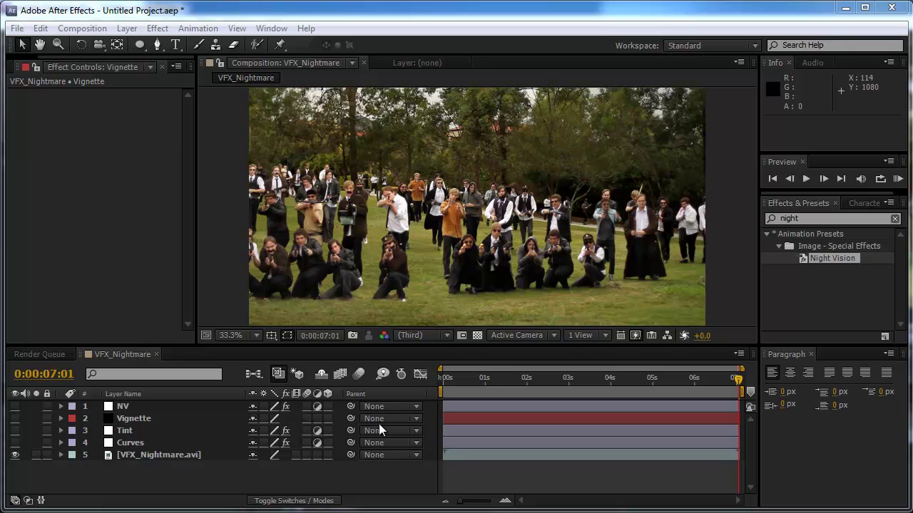
Step: Turn on the visibility of the Curves, Tint, Vignette and NV layers above the VFX_Nightmare.avi footage
left_click(369, 474)
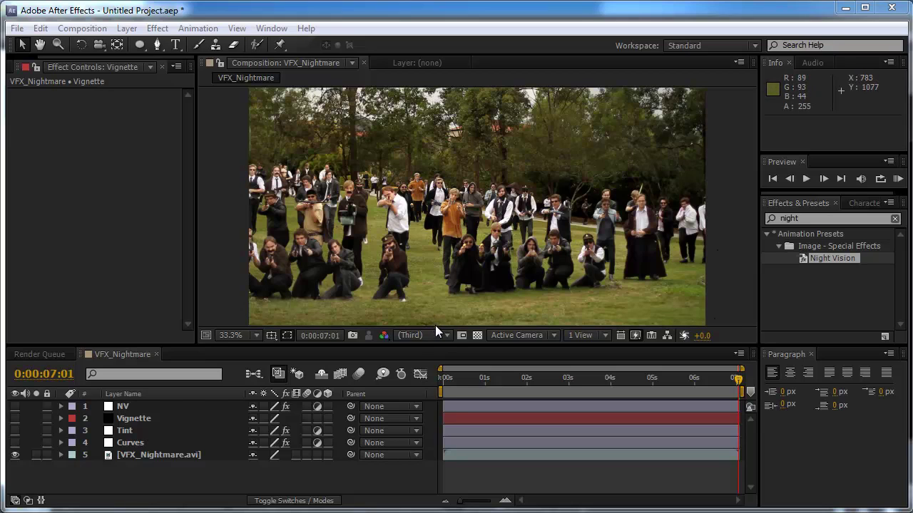
left_click(16, 444)
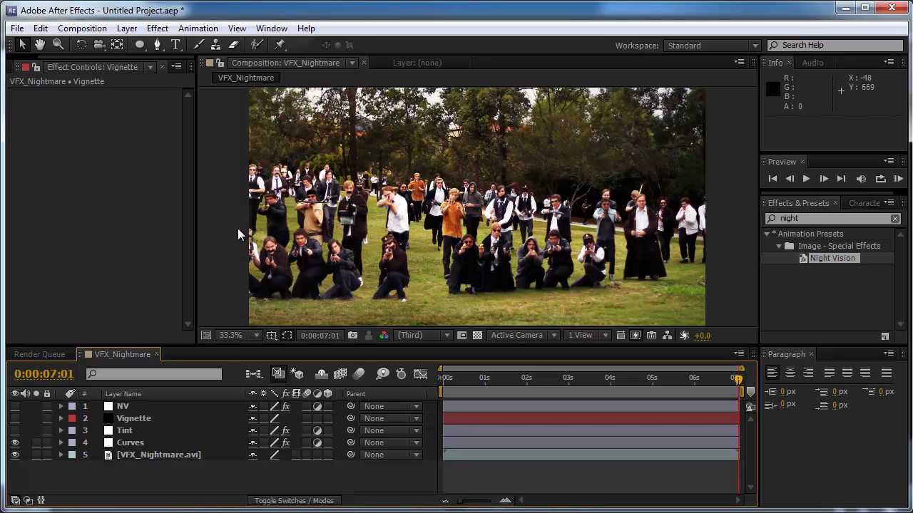
left_click(15, 431)
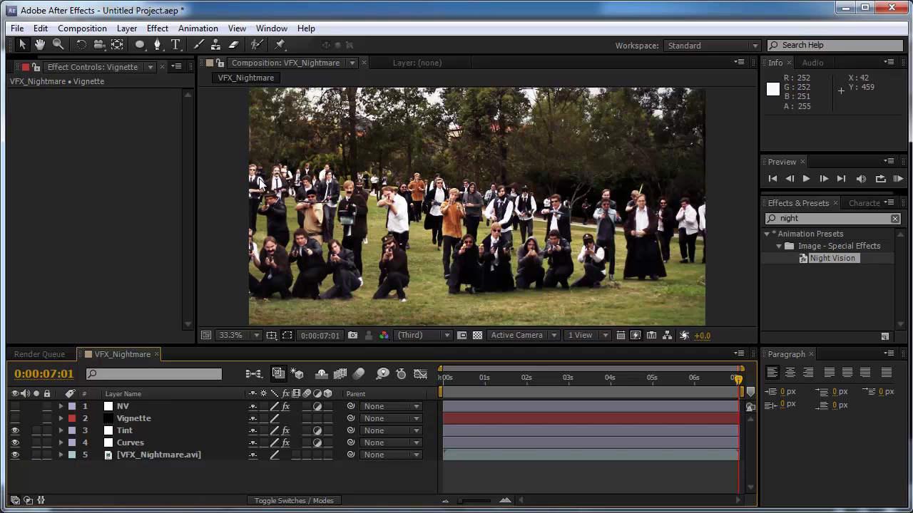
left_click(15, 418)
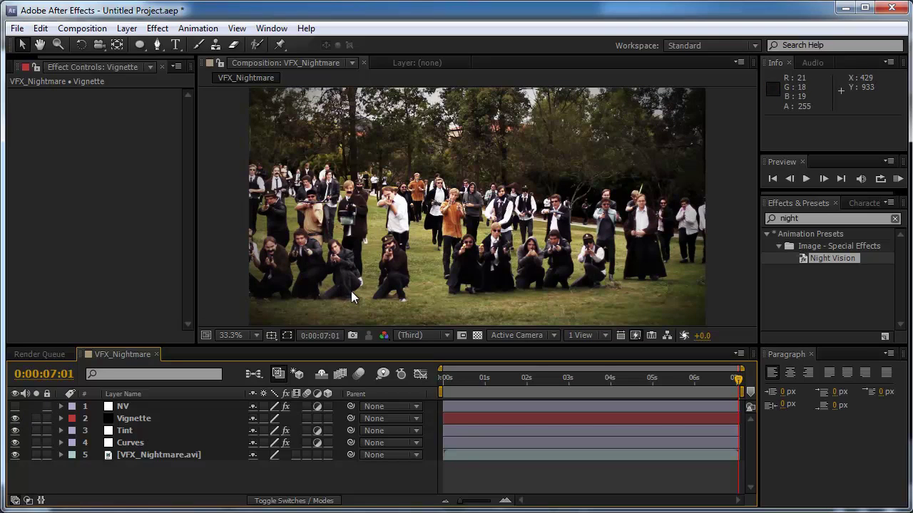
left_click(15, 407)
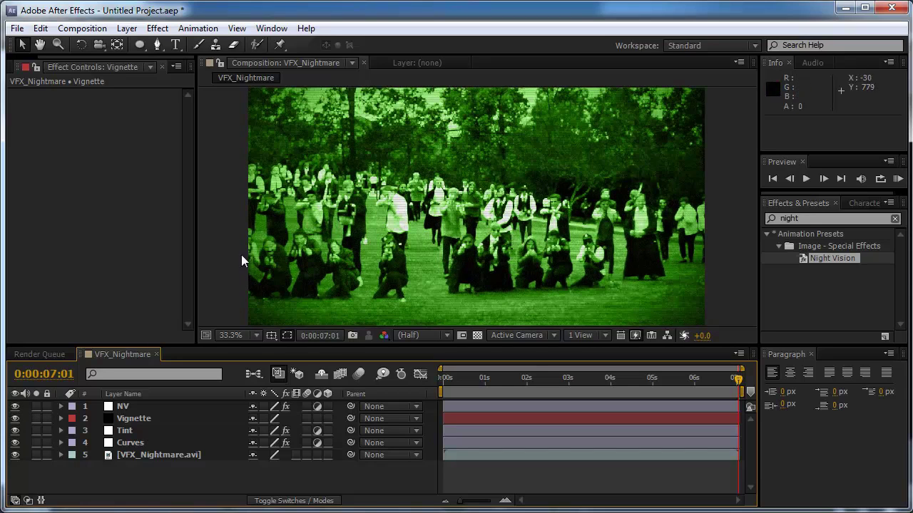
Step: Delete the Solid Composite, Minimax and Venetian Blinds effects from the NV layer, keeping only its Noise effect
key("slash")
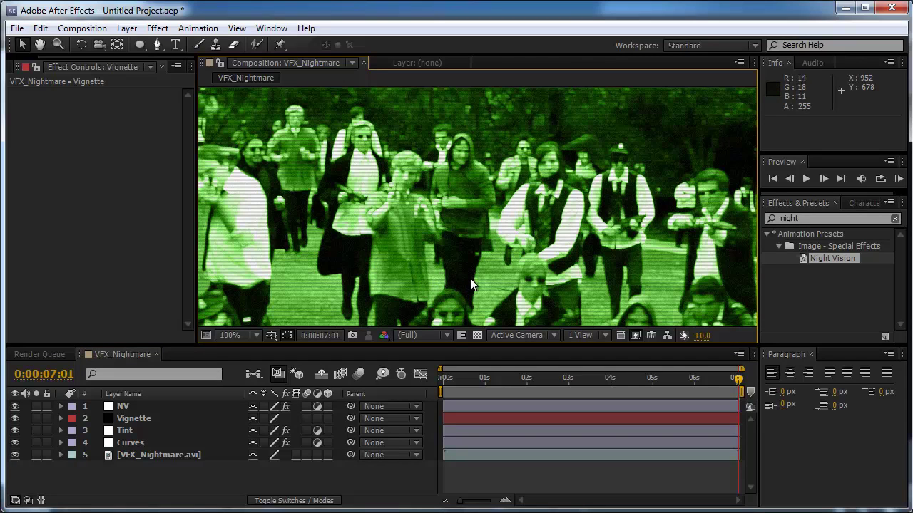
key("space")
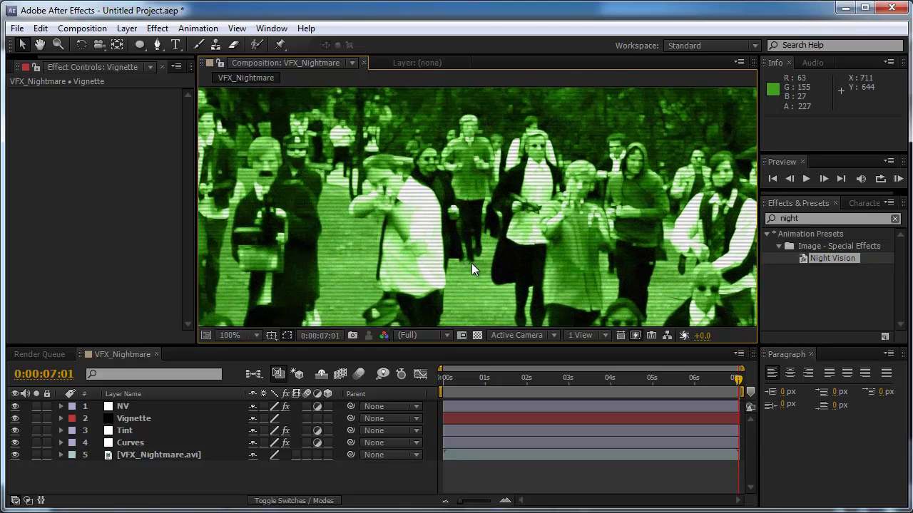
scroll(474, 260, "down", 2)
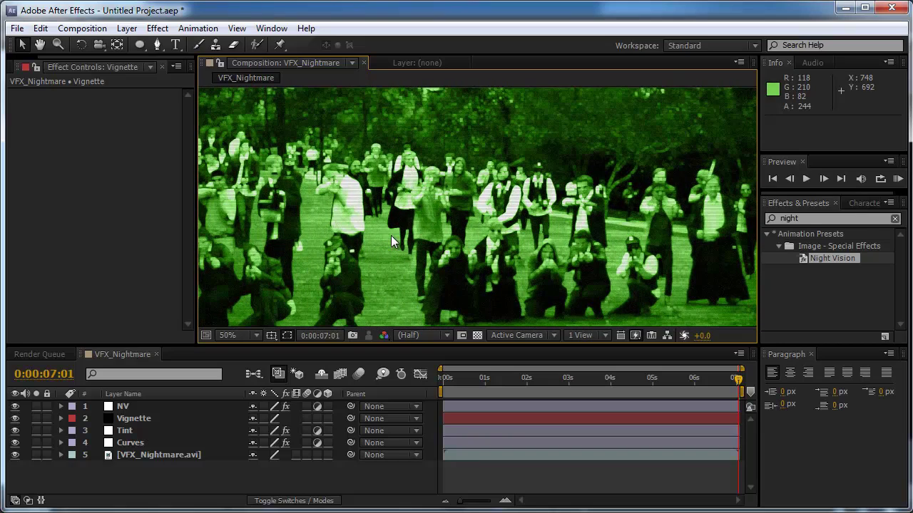
left_click(124, 406)
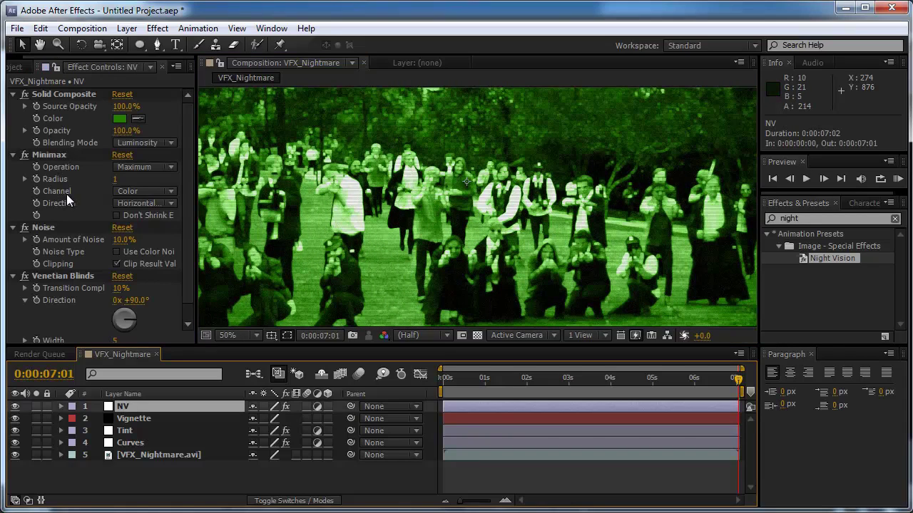
left_click(42, 94)
key("Delete")
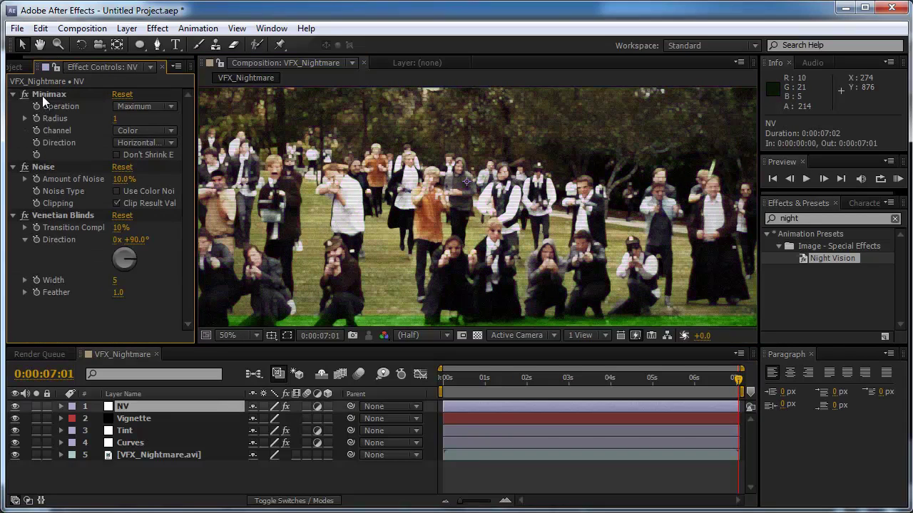
left_click(42, 99)
key("Delete")
left_click(45, 143)
key("Delete")
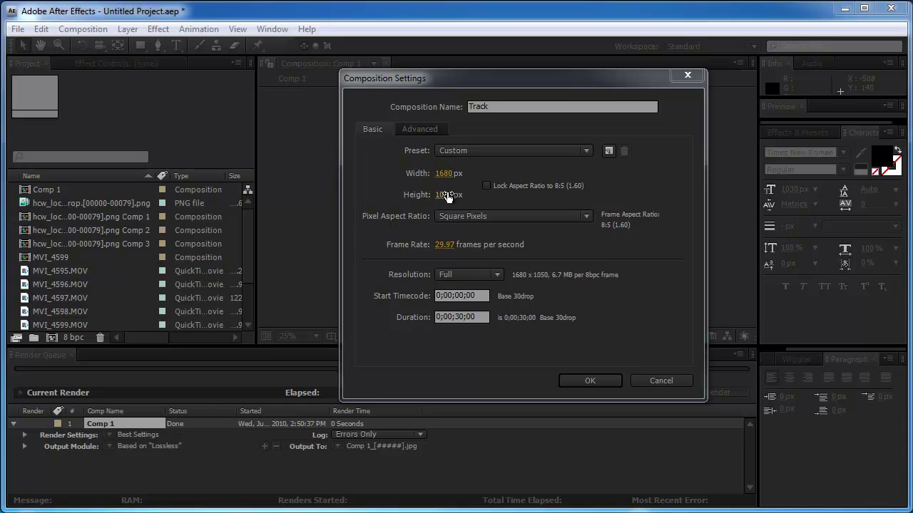
Step: Create a 1680 × 1050 px composition named Track and add a white solid of the same size
left_click(594, 379)
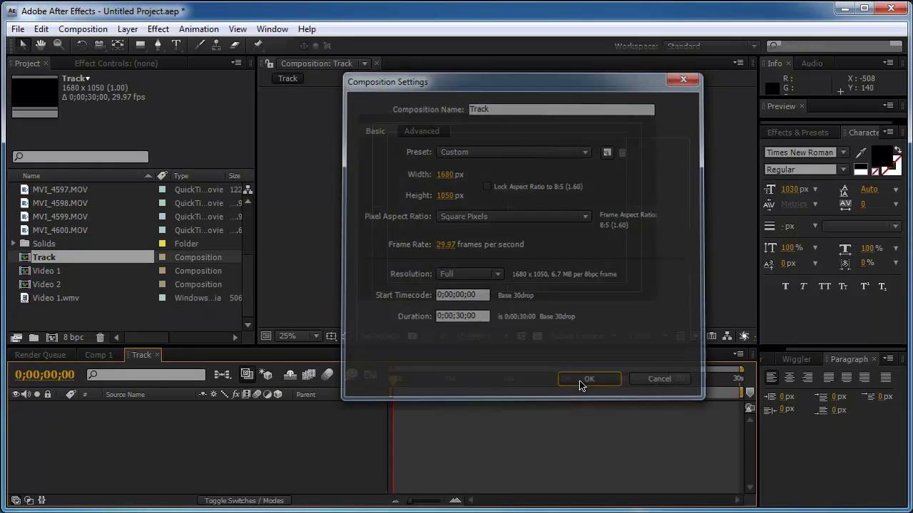
left_click(581, 380)
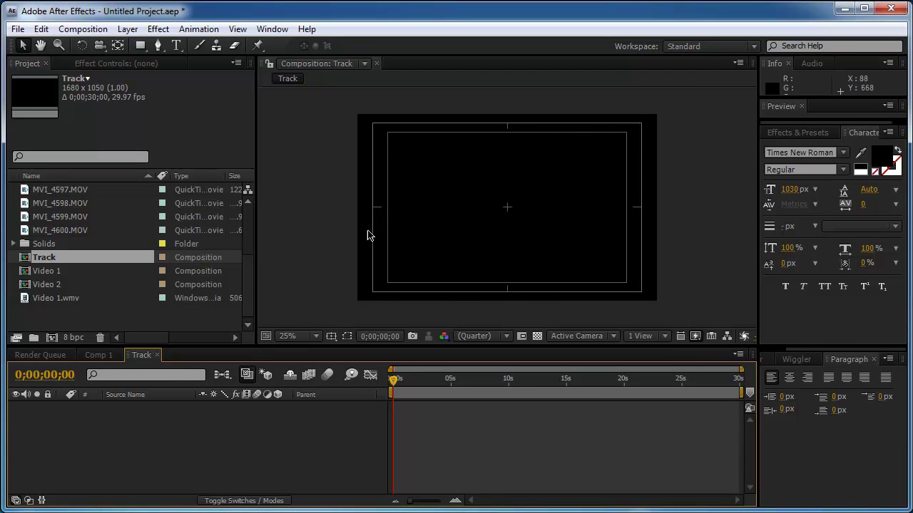
left_click(128, 29)
mouse_move(142, 53)
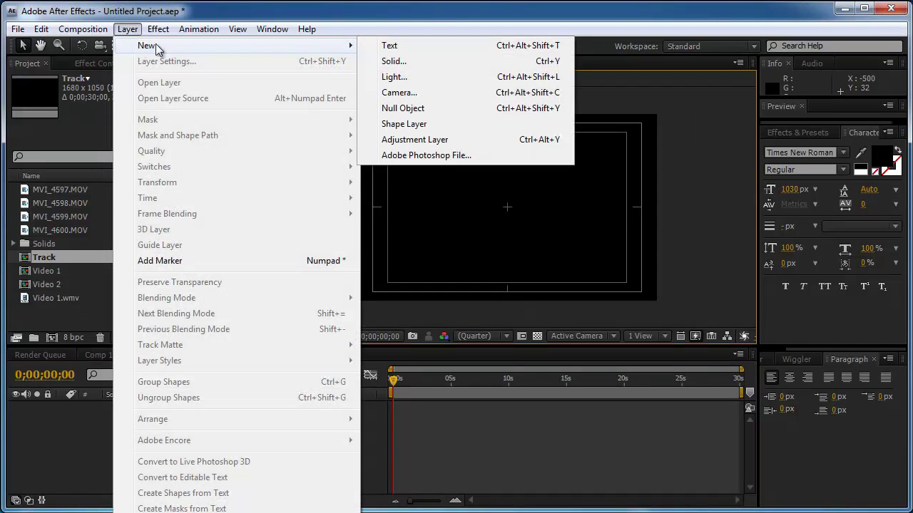
left_click(371, 62)
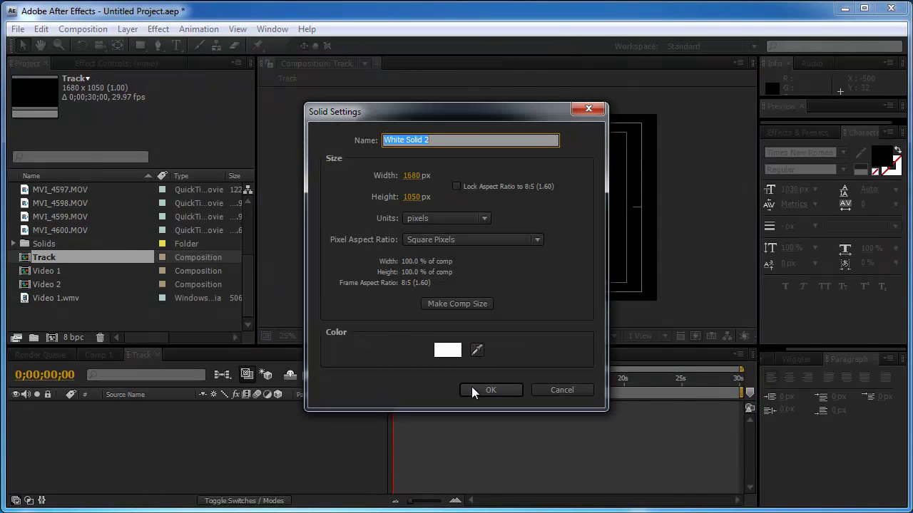
left_click(473, 386)
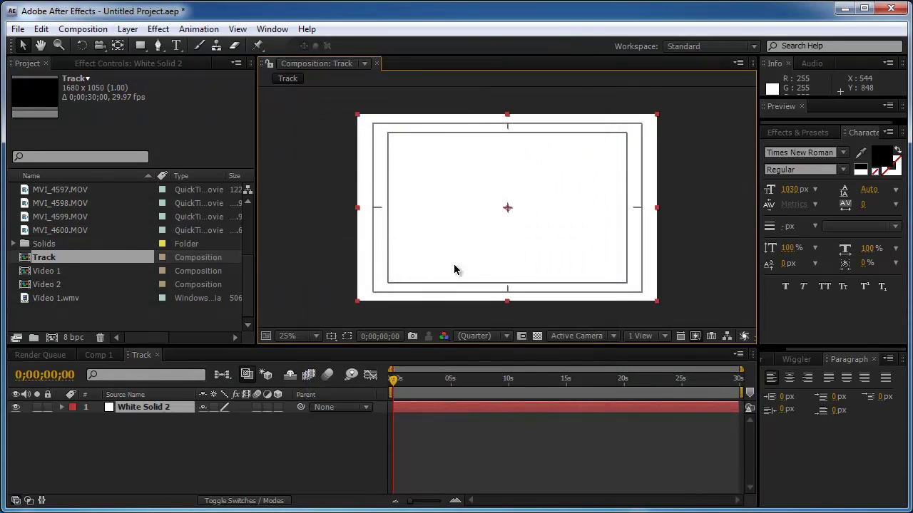
Step: Add a large black "+" as text over the white solid and centre it in the Track composition
left_click(176, 45)
left_click(485, 223)
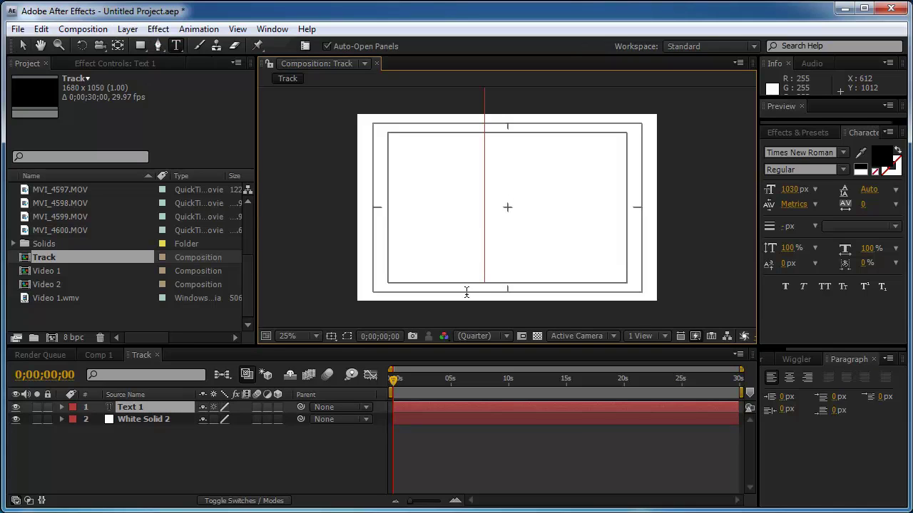
type("+")
left_click(22, 45)
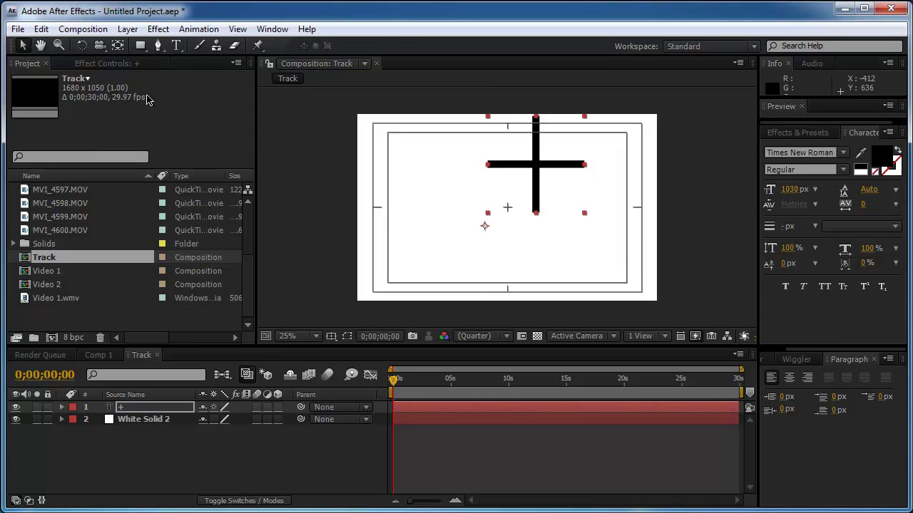
left_click_drag(542, 164, 509, 208)
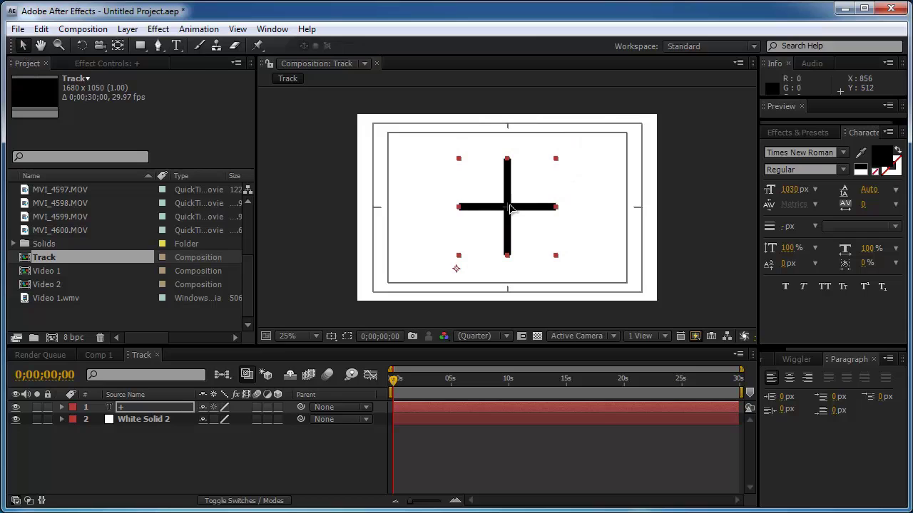
left_click(316, 207)
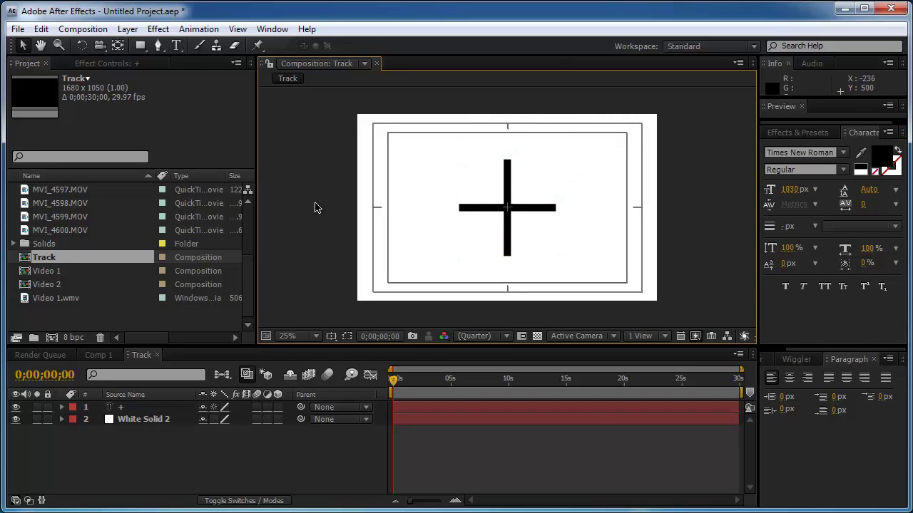
Step: Shorten the work area to the first frame and add the Track composition to the render queue
left_click(455, 502)
left_click(454, 501)
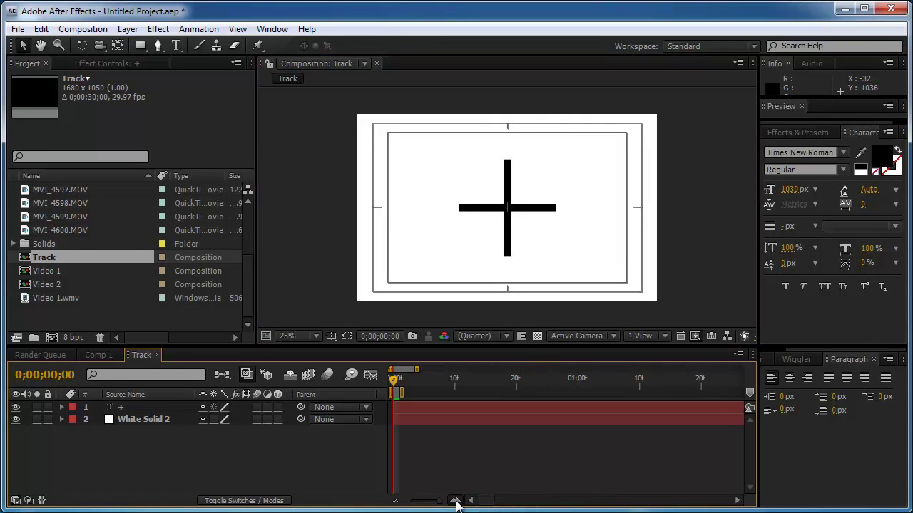
left_click(83, 29)
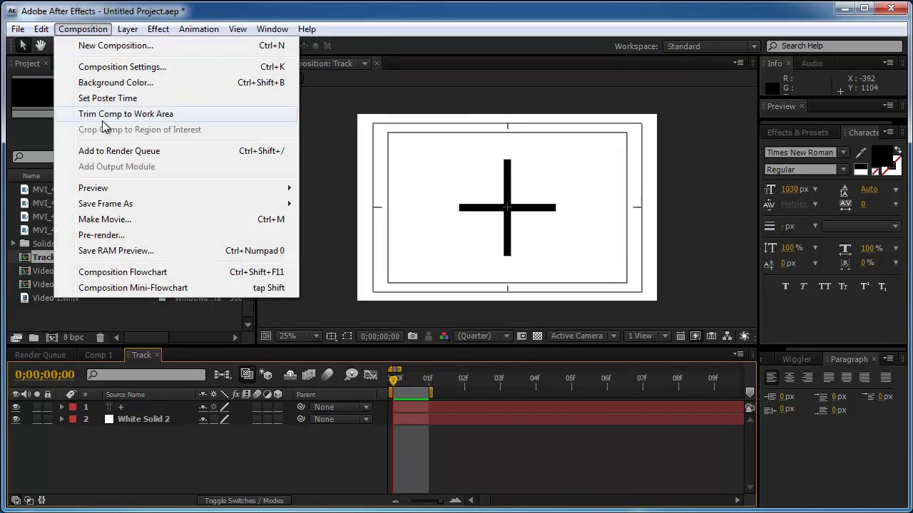
left_click(105, 151)
Step: Set the output format of the queued Track render to PNG Sequence
left_click(130, 480)
left_click(544, 89)
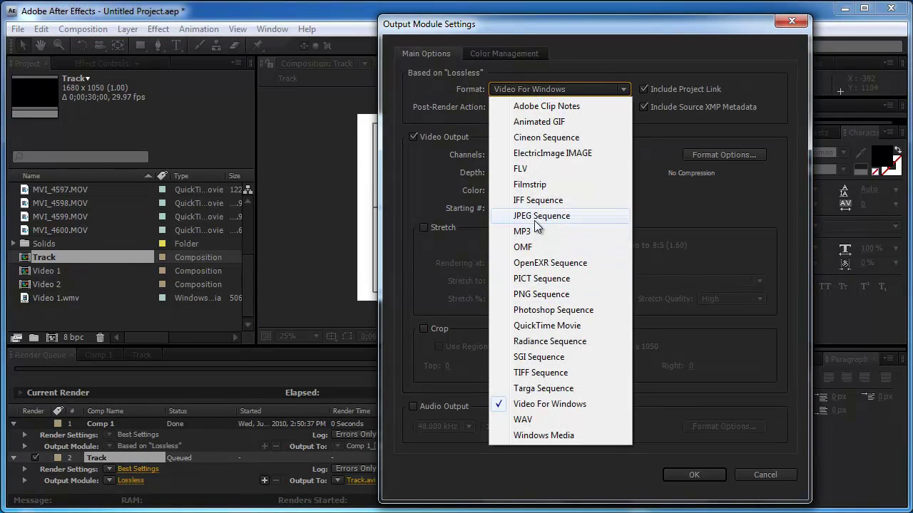
left_click(540, 293)
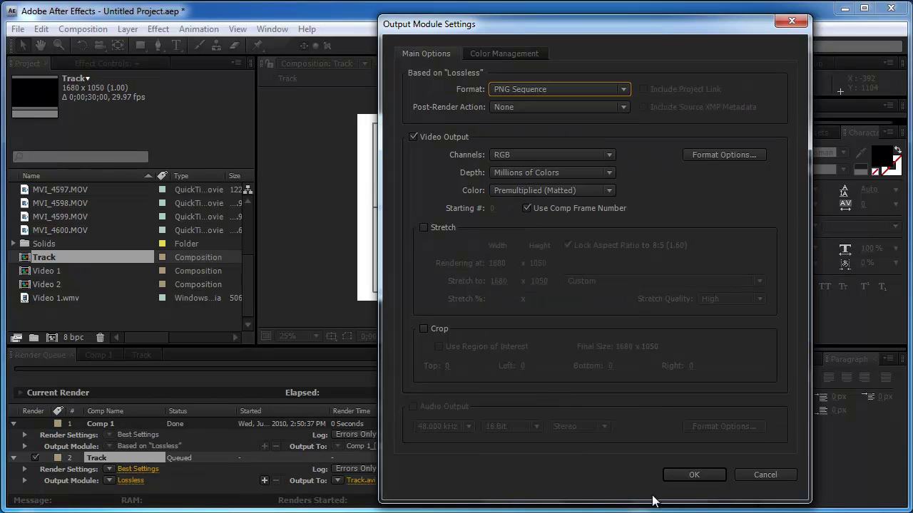
left_click(690, 475)
Step: Save the output to the Desktop as Track_[#####] in PNG format and render it
left_click(396, 485)
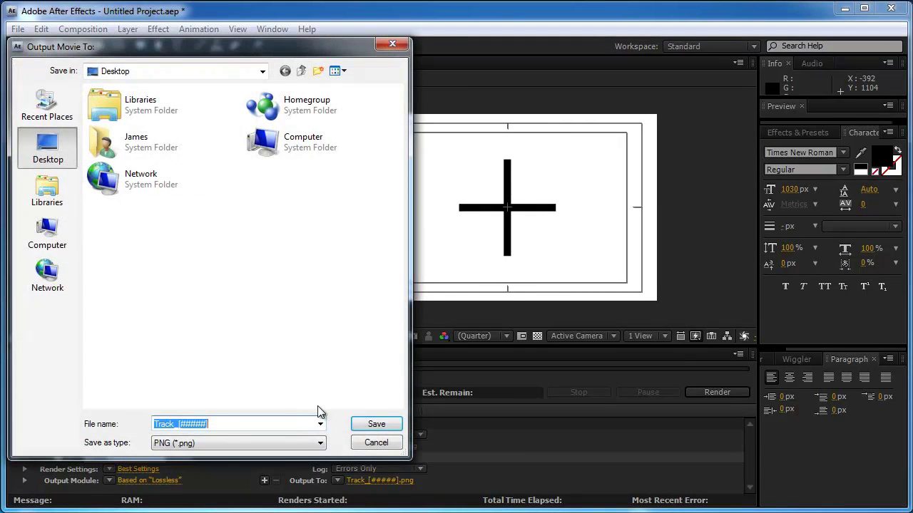
left_click(360, 425)
left_click(734, 393)
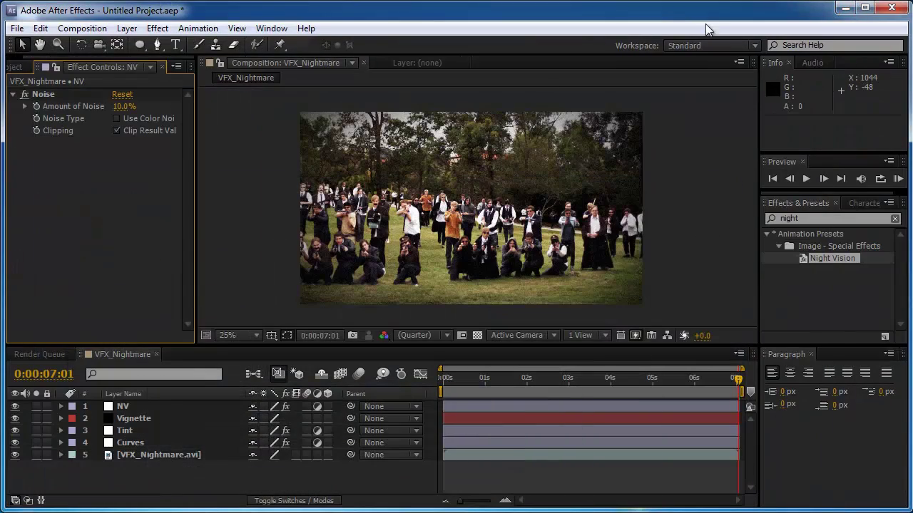
Step: Switch to the desktop and show the rendered Track_00000 image full screen in Windows Photo Viewer
left_click(844, 7)
double_click(14, 121)
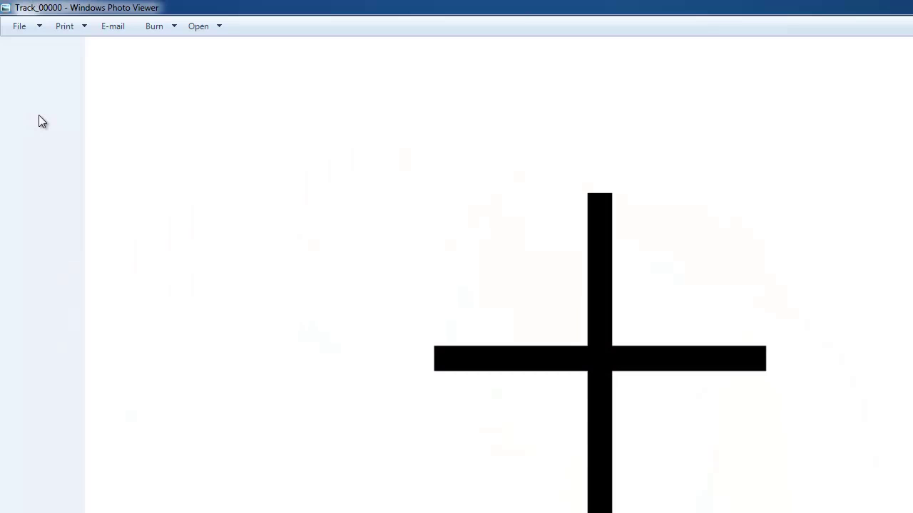
key("F11")
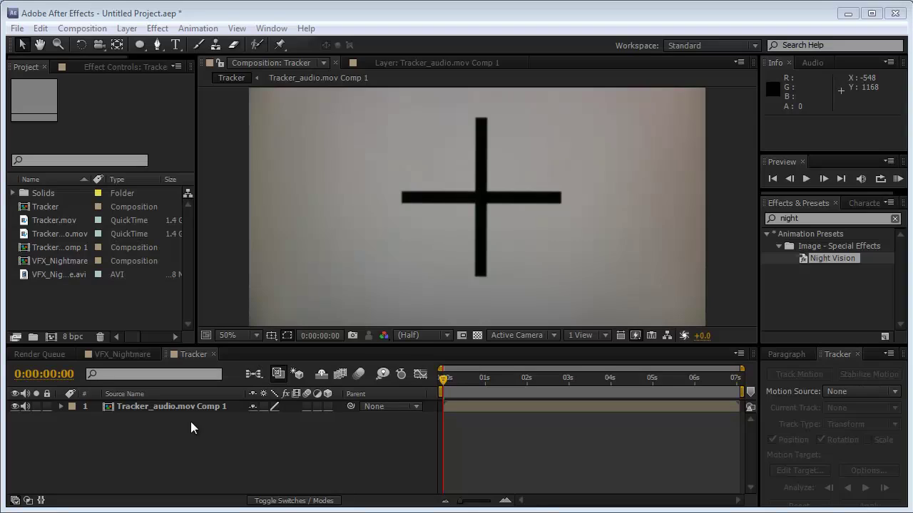
Step: Set up a motion track for the Tracker_audio.mov Comp 1 layer with both Position and Rotation enabled
left_click(182, 408)
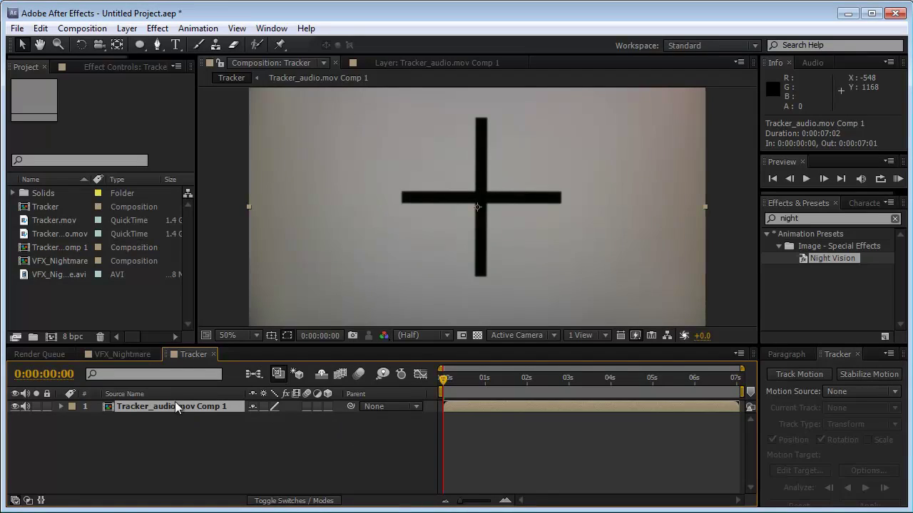
left_click(792, 374)
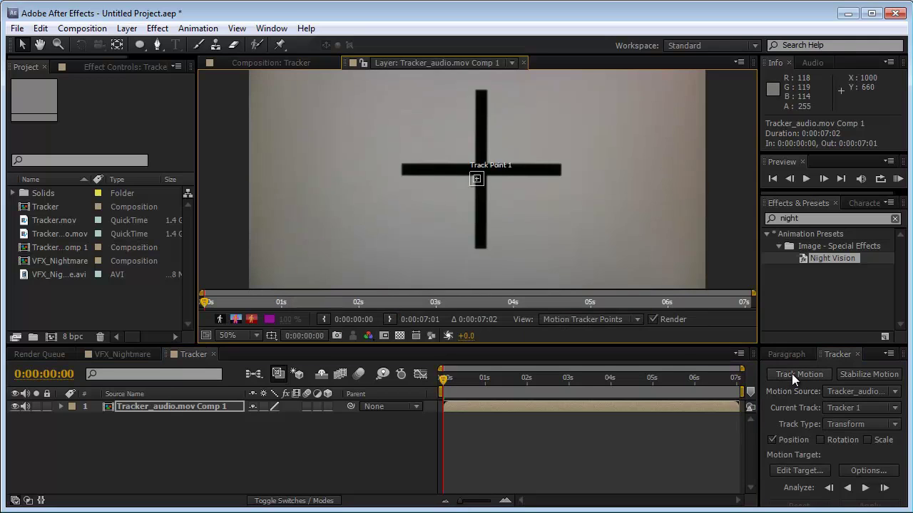
left_click(820, 440)
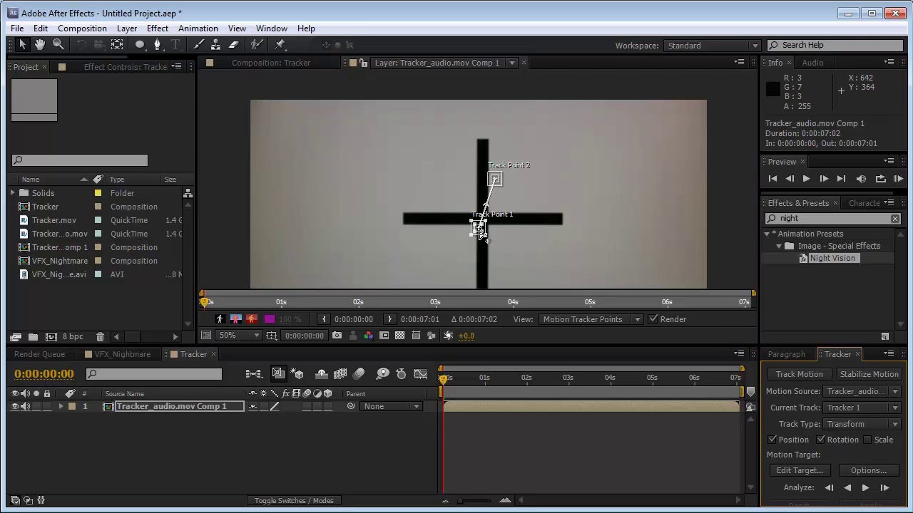
Step: Place the two track points on opposite ends of the cross's horizontal bar and analyze the motion forward
left_click_drag(488, 236, 566, 222)
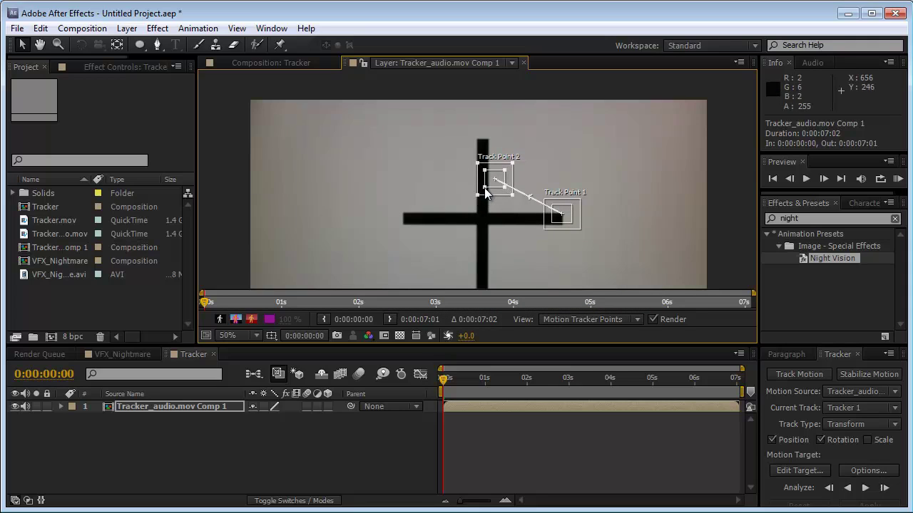
left_click_drag(489, 182, 403, 230)
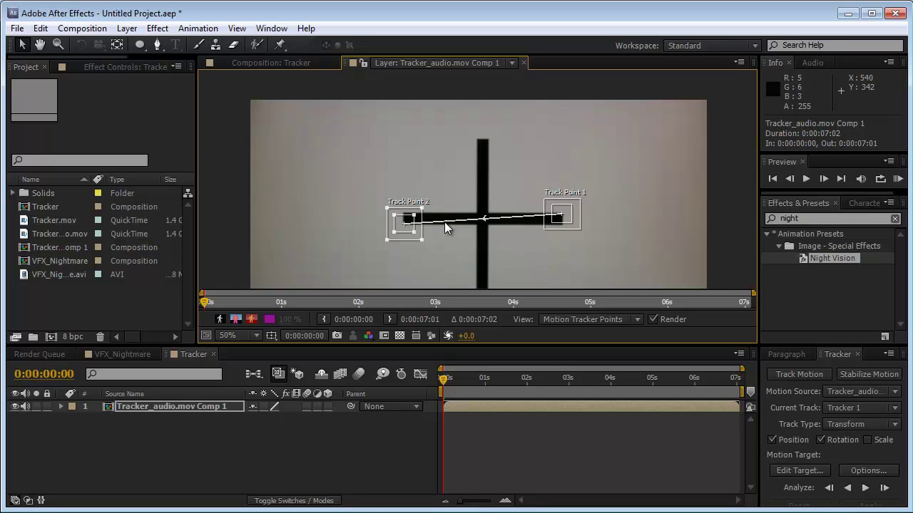
left_click(865, 488)
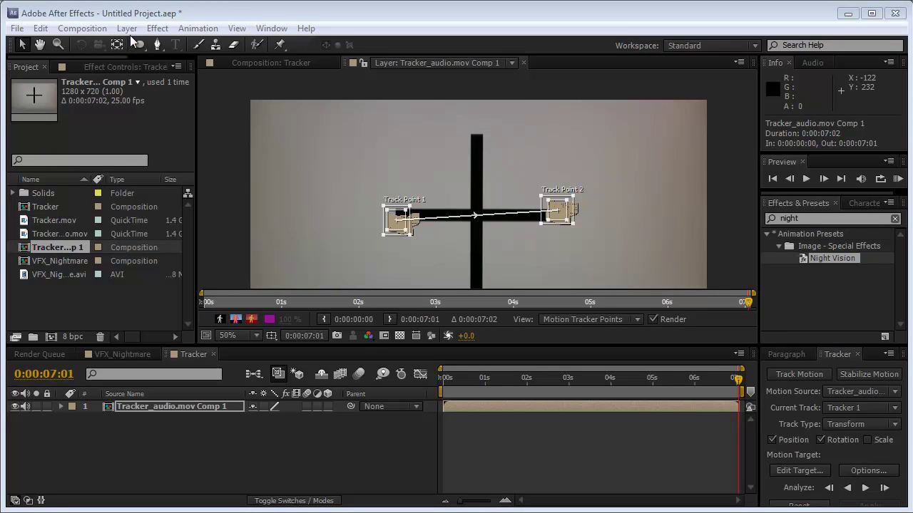
Step: Add a null object above the Tracker_audio.mov Comp 1 layer in the Tracker composition
left_click(128, 30)
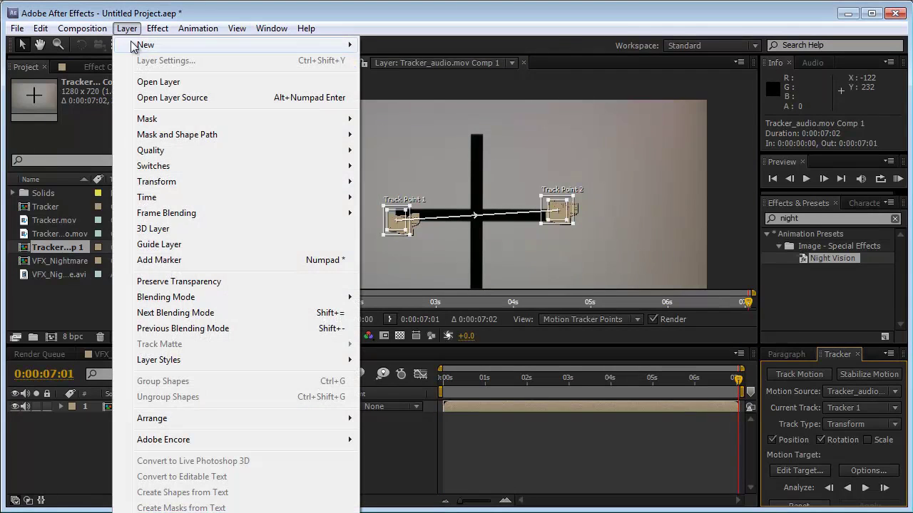
mouse_move(146, 44)
left_click(422, 107)
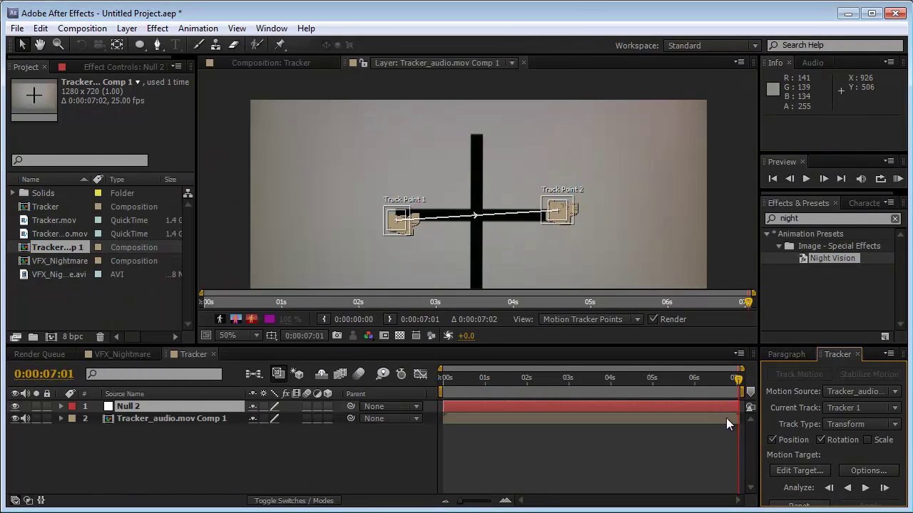
Step: Set Null 2 as the motion target and apply the tracked position and rotation data to it
left_click(796, 471)
left_click(477, 304)
left_click(872, 503)
left_click(449, 285)
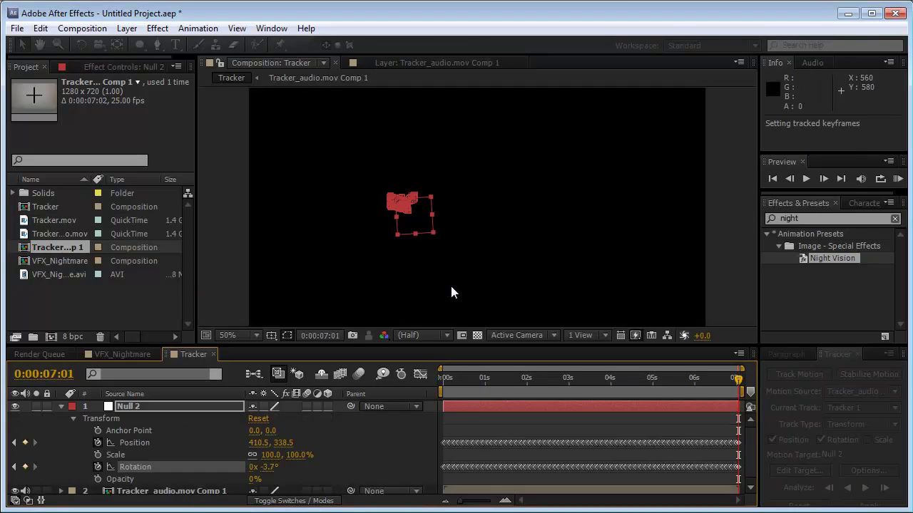
Step: Return to the first frame and copy the Null 2 layer into the VFX_Nightmare composition above the footage
left_click(456, 377)
left_click_drag(442, 378, 425, 390)
left_click(196, 403)
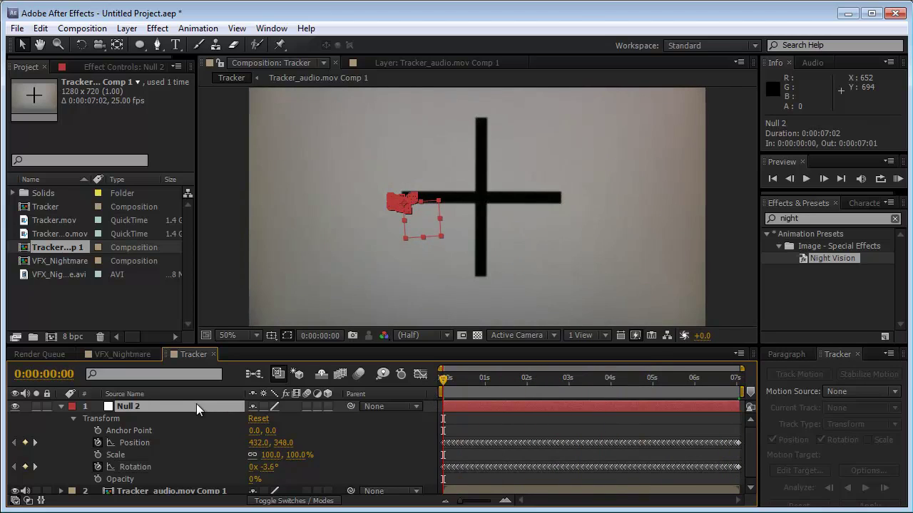
left_click(122, 356)
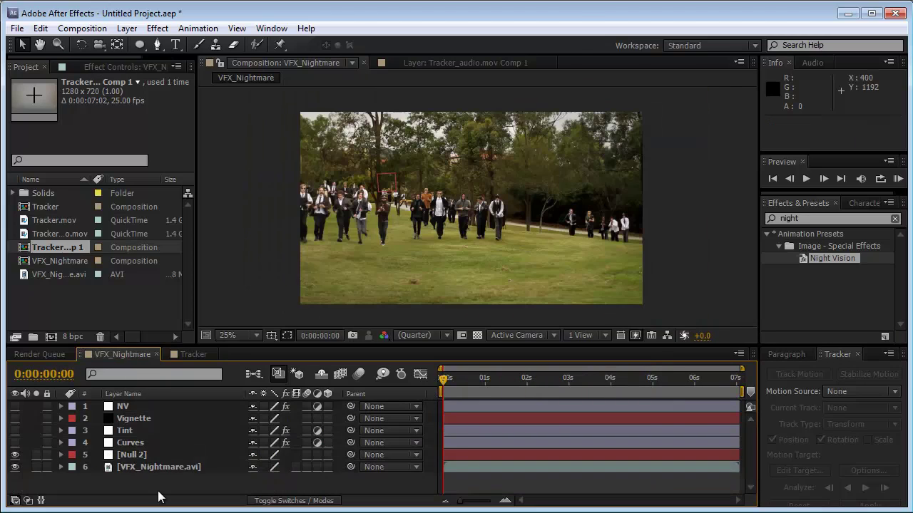
Step: Show only the Position and Rotation properties of the VFX_Nightmare.avi and Null 2 layers
left_click(140, 466)
key("p")
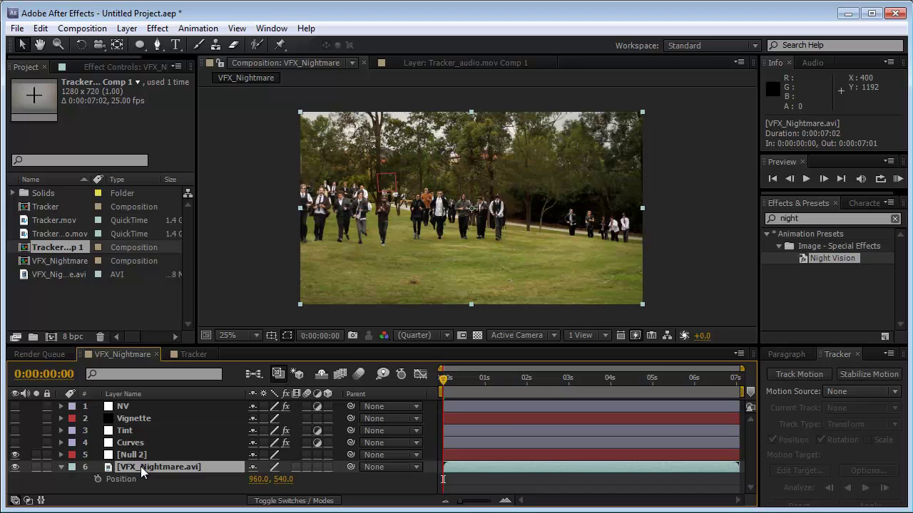
key("shift+r")
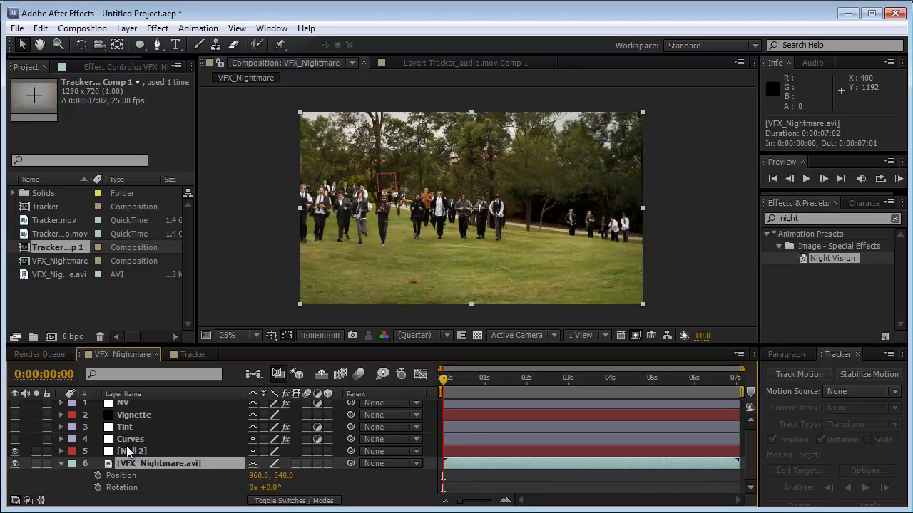
left_click(126, 450)
key("p")
key("shift+r")
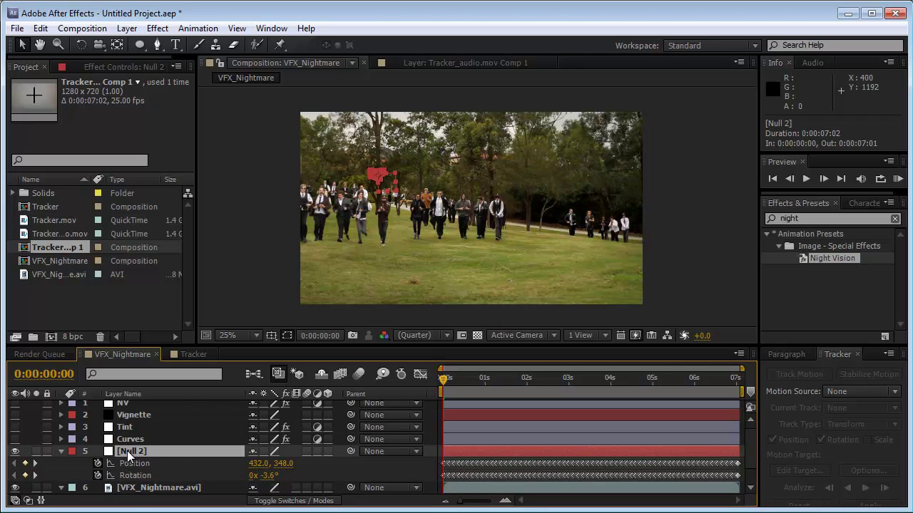
Step: Link the VFX_Nightmare.avi layer's Position to Null 2's Position with an expression
scroll(129, 455, "down", 1)
left_click(122, 478)
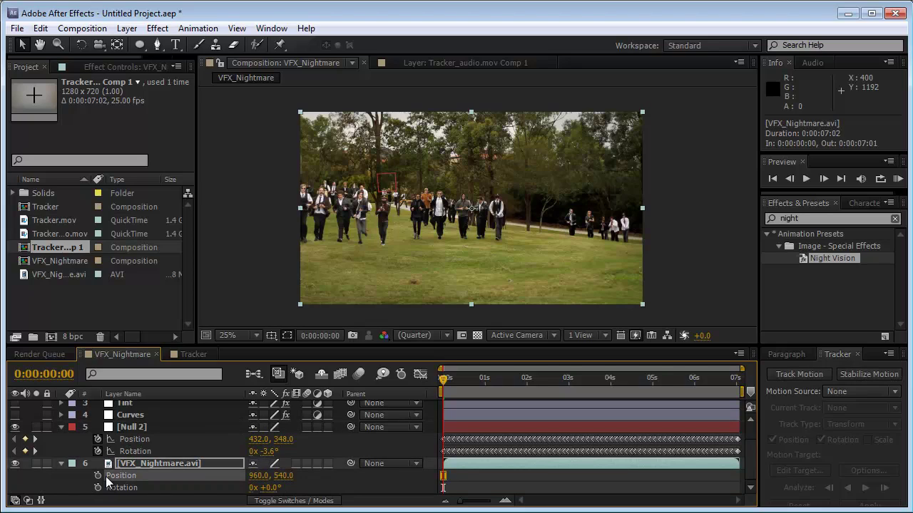
left_click(97, 476, "alt")
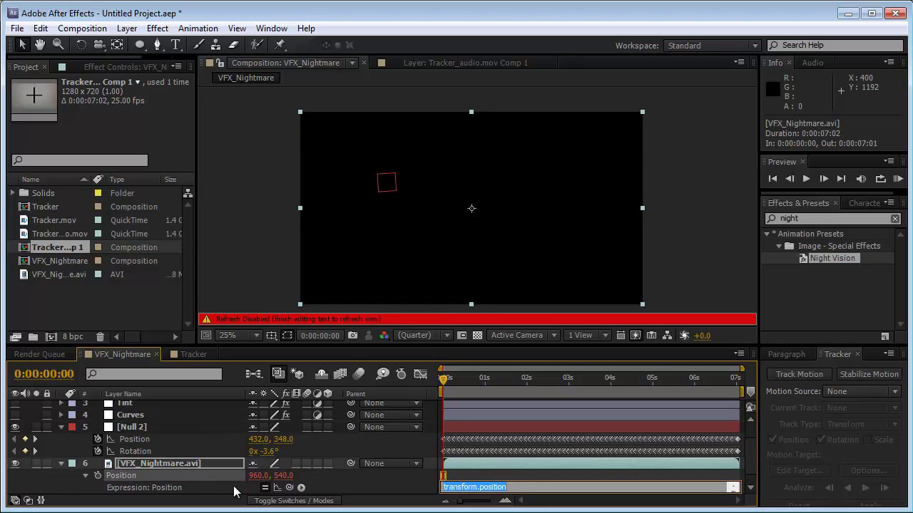
left_click_drag(289, 489, 155, 441)
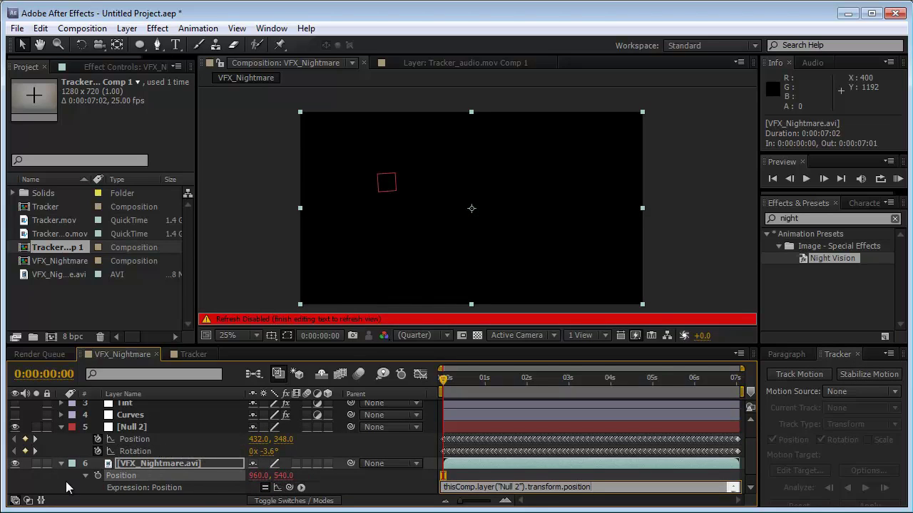
left_click(68, 483)
Step: Link the VFX_Nightmare.avi layer's Rotation to Null 2's Rotation with an expression
scroll(68, 483, "down", 1)
left_click(97, 475, "alt")
left_click_drag(289, 488, 136, 426)
left_click(373, 483)
left_click(399, 242)
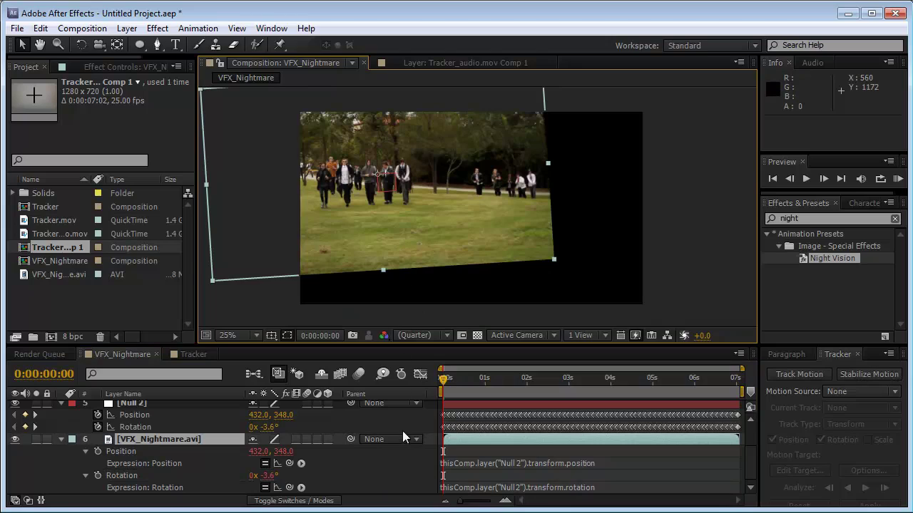
Step: Append *0.1 to the VFX_Nightmare.avi layer's Rotation expression to reduce the tracked rotation
left_click(499, 457)
left_click(610, 485)
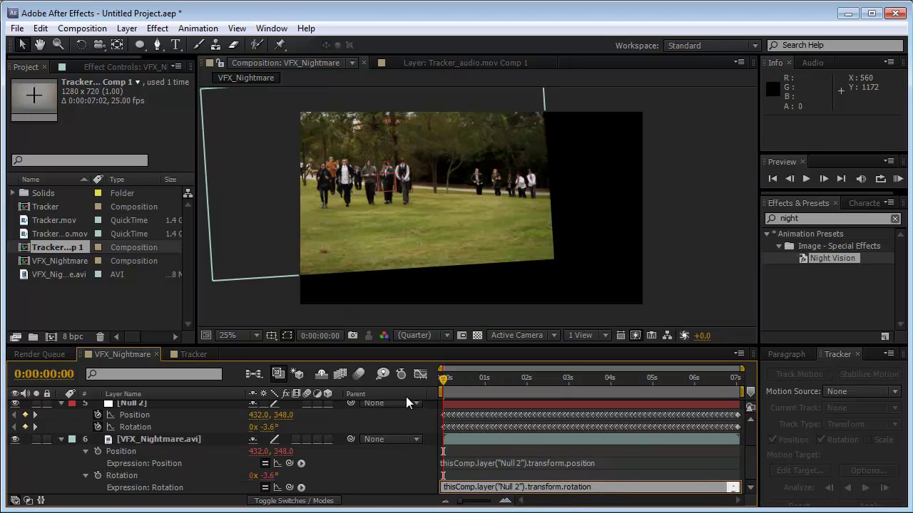
type("*")
left_click(378, 470)
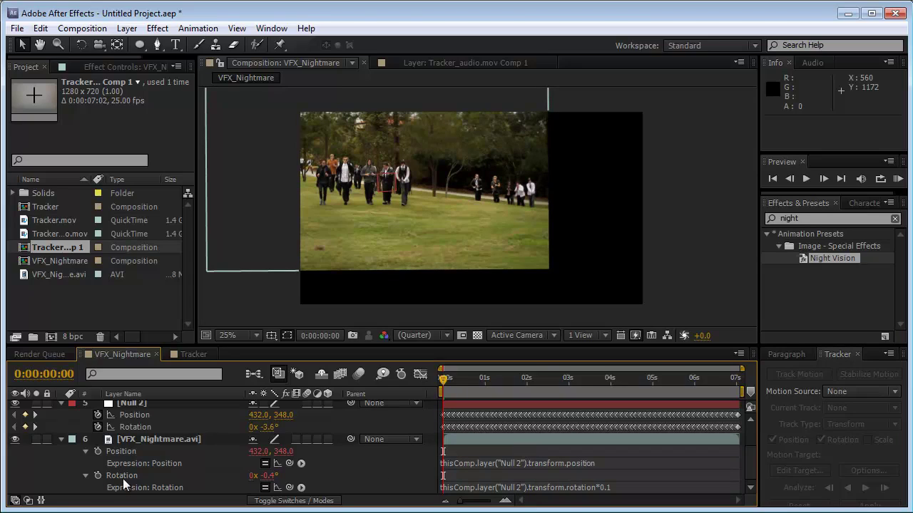
Step: Shift the VFX_Nightmare.avi anchor point with the Pan Behind tool so the footage fills the frame, and preview the movement up to 0:00:05:15
left_click(136, 439)
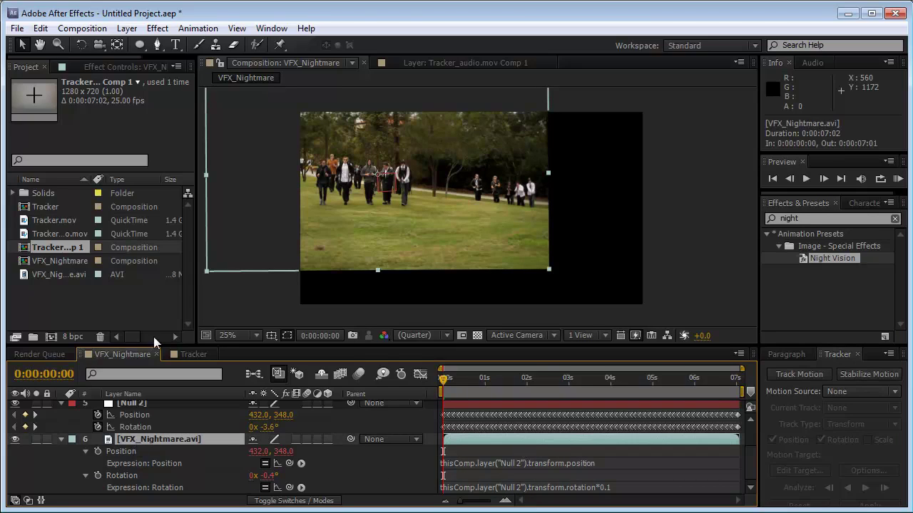
left_click(121, 46)
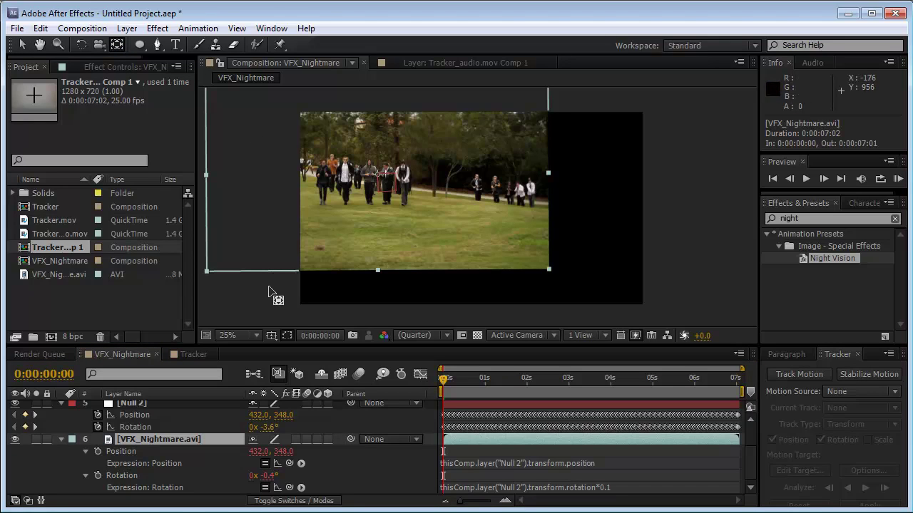
left_click_drag(386, 187, 286, 144)
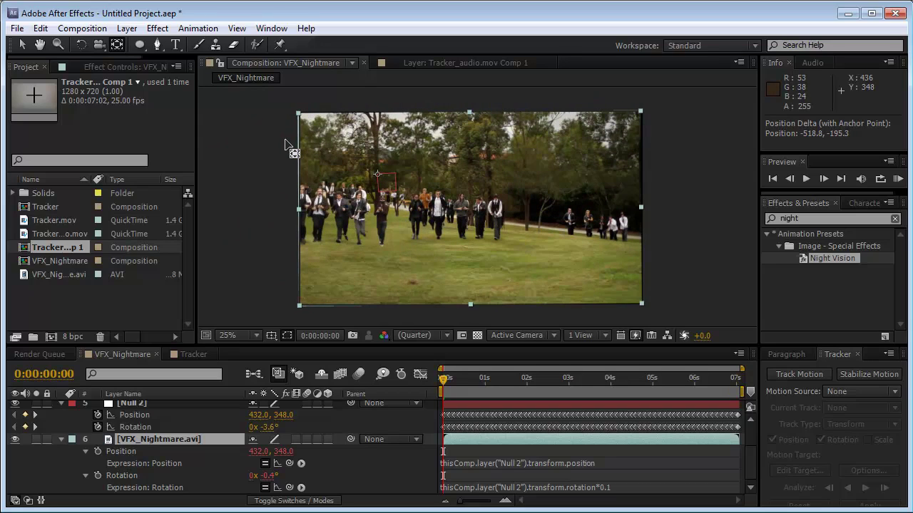
left_click(285, 144)
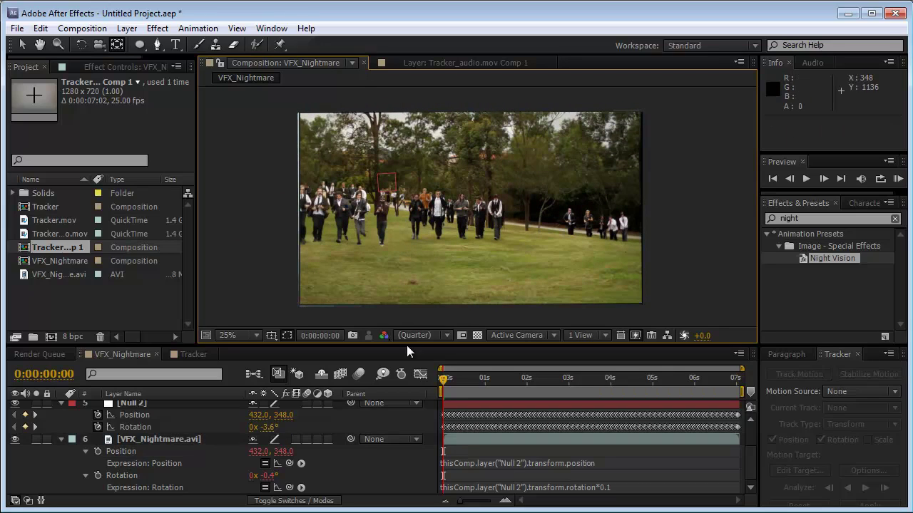
left_click_drag(443, 381, 679, 380)
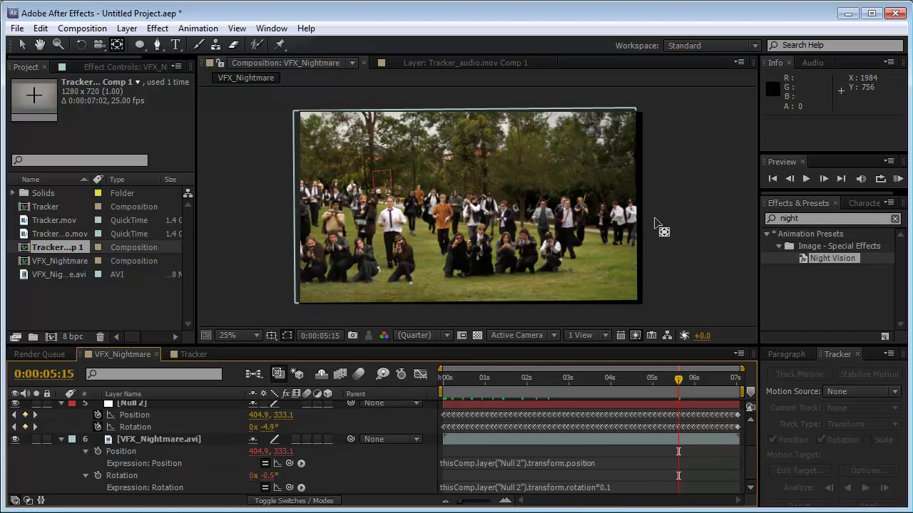
Step: Change the VFX_Nightmare composition settings to the HDV/HDTV 720 25 preset
left_click(22, 44)
left_click(235, 205)
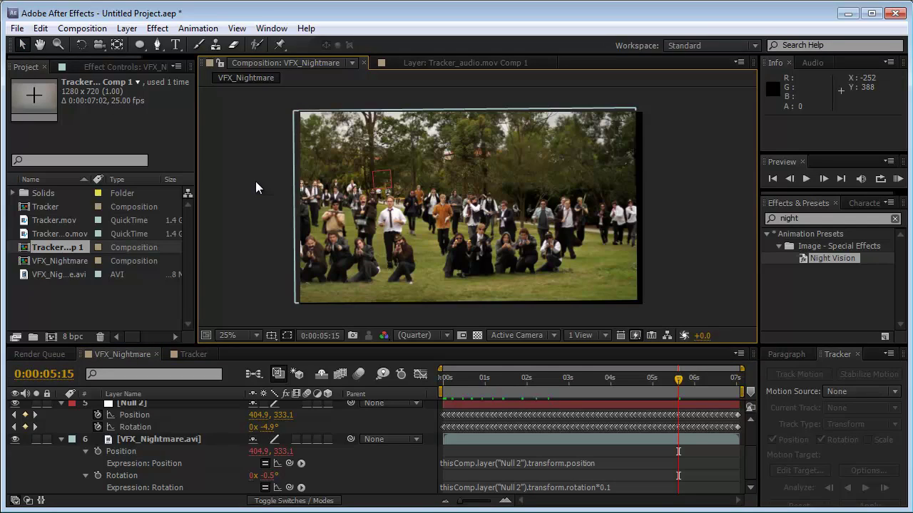
left_click(82, 29)
left_click(103, 65)
left_click(519, 276)
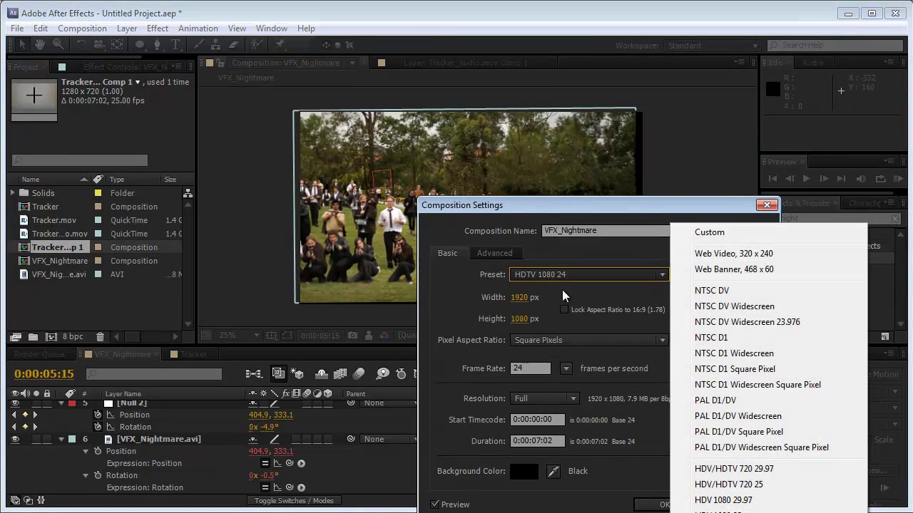
left_click(724, 484)
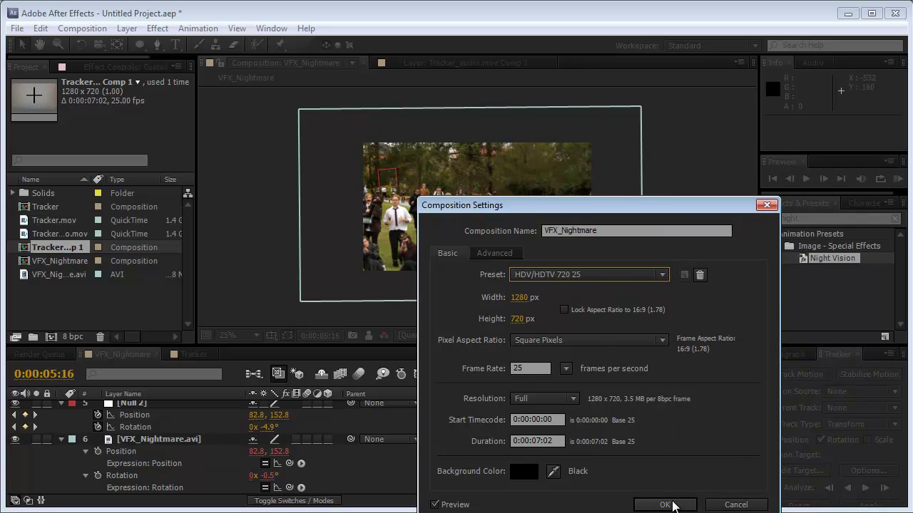
left_click(666, 504)
Step: Scale the VFX_Nightmare.avi layer to 77% and shift it with the Pan Behind tool to cover the frame, checking the coverage along the timeline
left_click(123, 436)
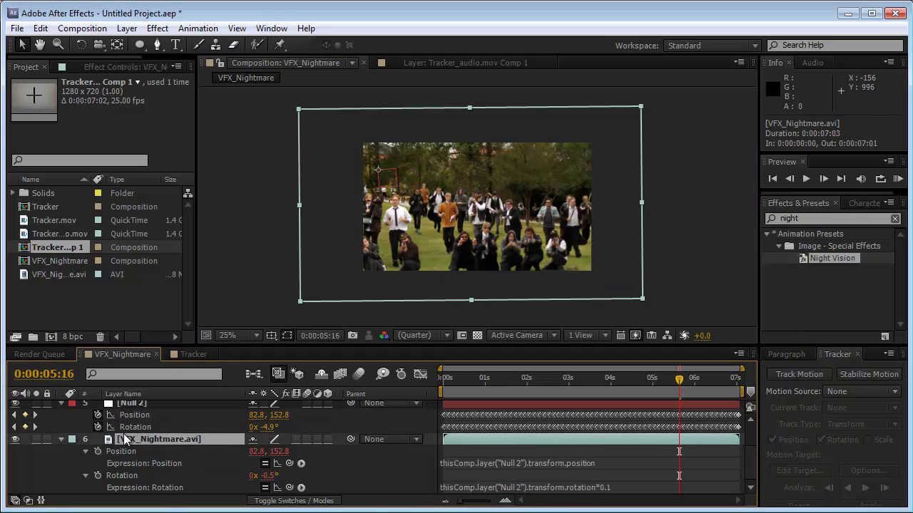
key("s")
left_click_drag(266, 487, 246, 490)
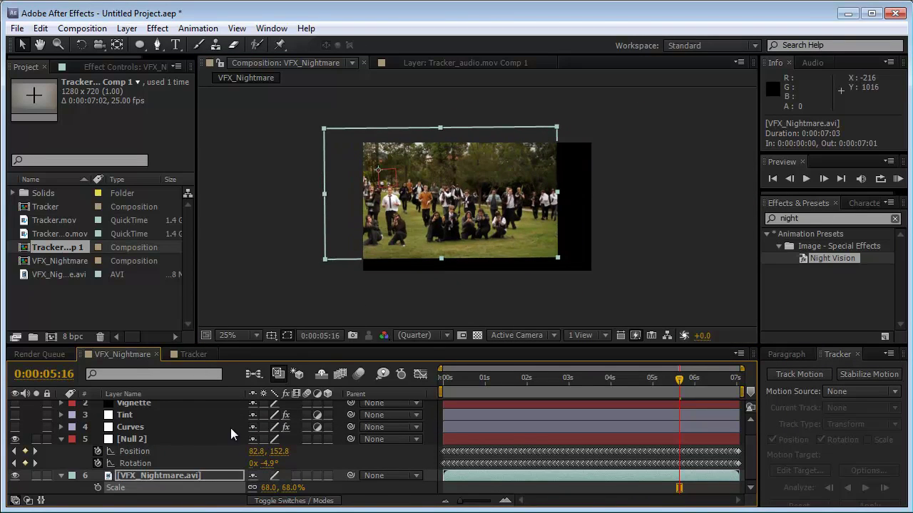
left_click(115, 46)
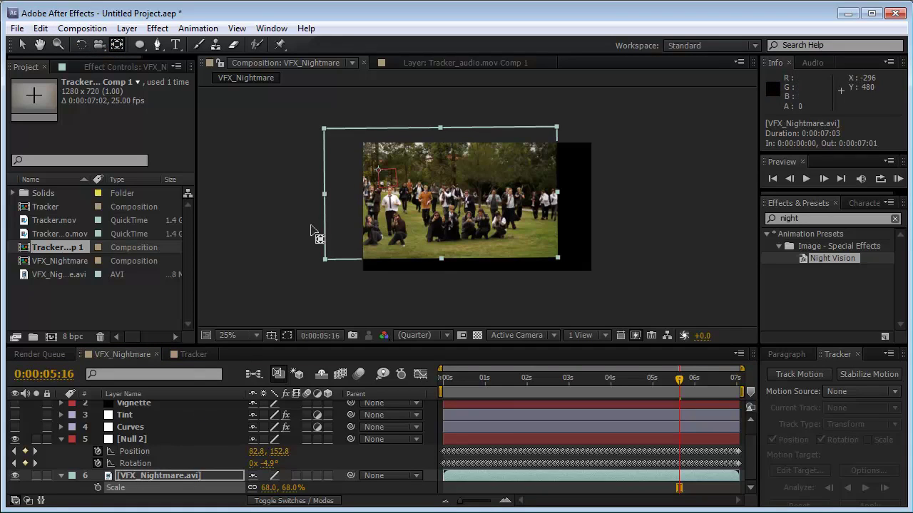
left_click_drag(378, 170, 341, 154)
left_click_drag(261, 488, 268, 488)
left_click_drag(396, 177, 393, 177)
left_click_drag(649, 385, 631, 385)
left_click_drag(573, 387, 419, 381)
left_click_drag(618, 377, 762, 379)
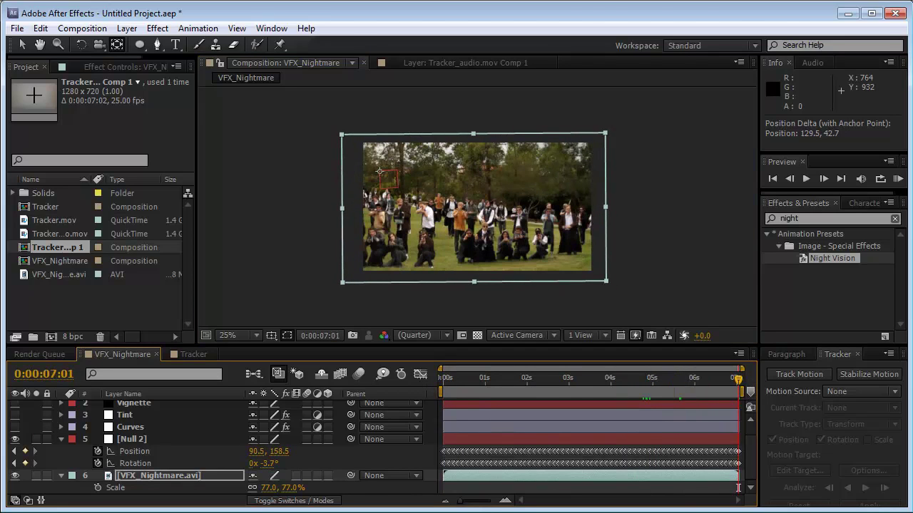